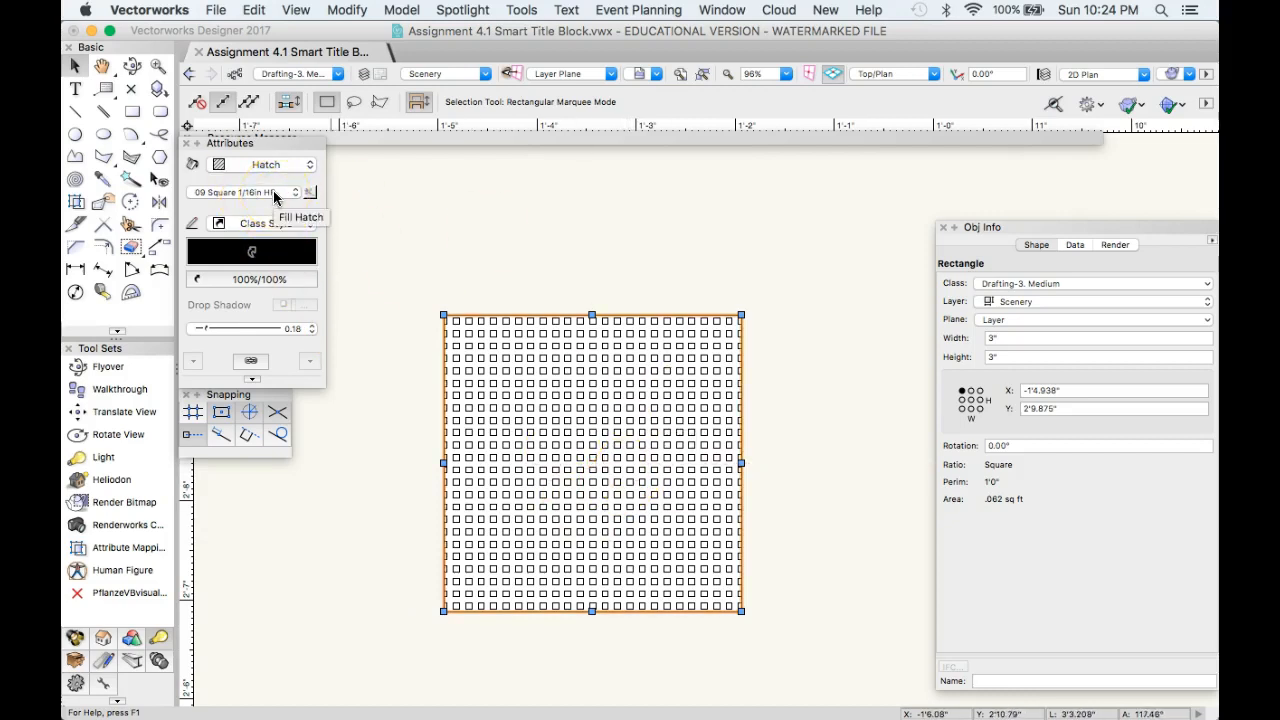
Fill the square with the Brick HF hatch from the Detail.vwx default hatch library.
left_click(275, 193)
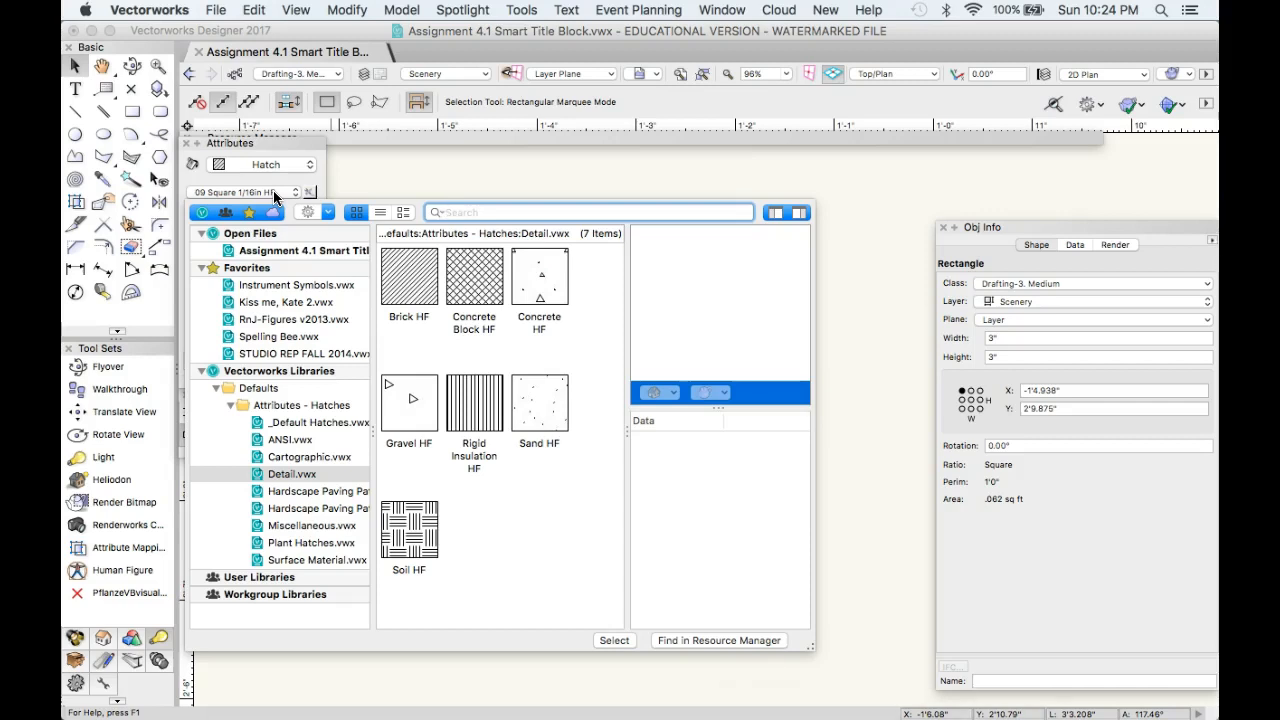
left_click(275, 193)
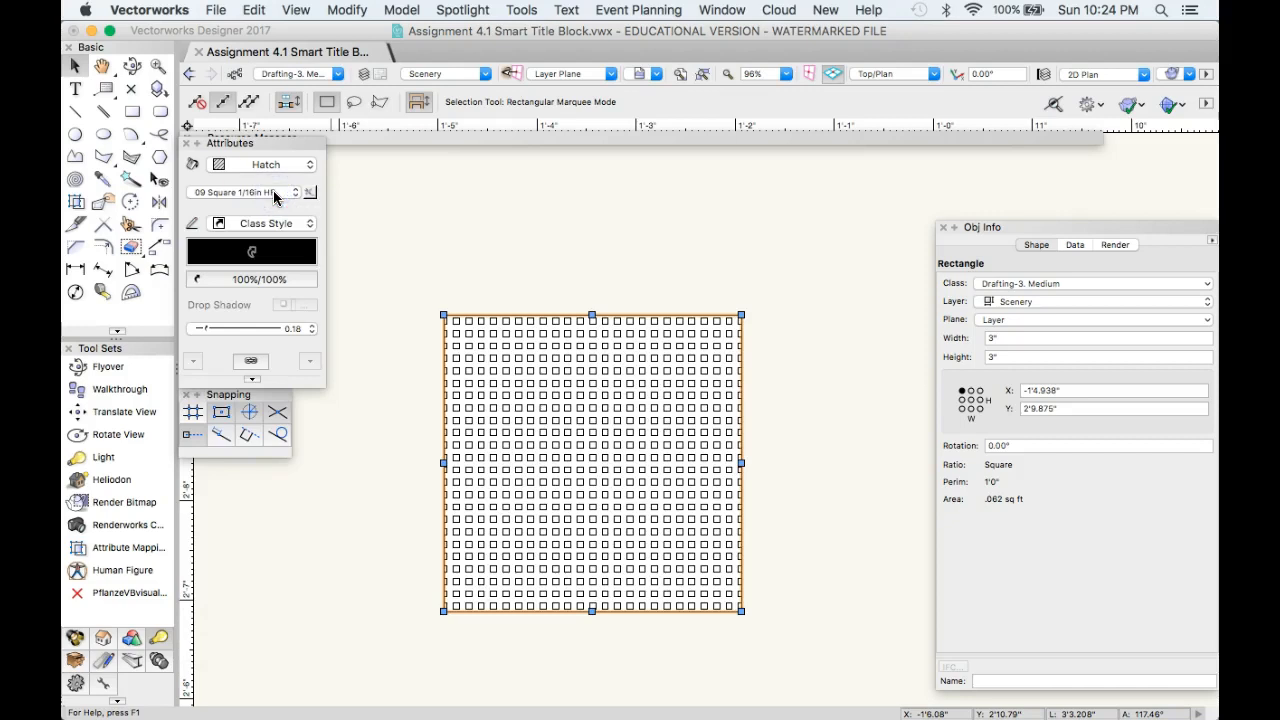
left_click(275, 188)
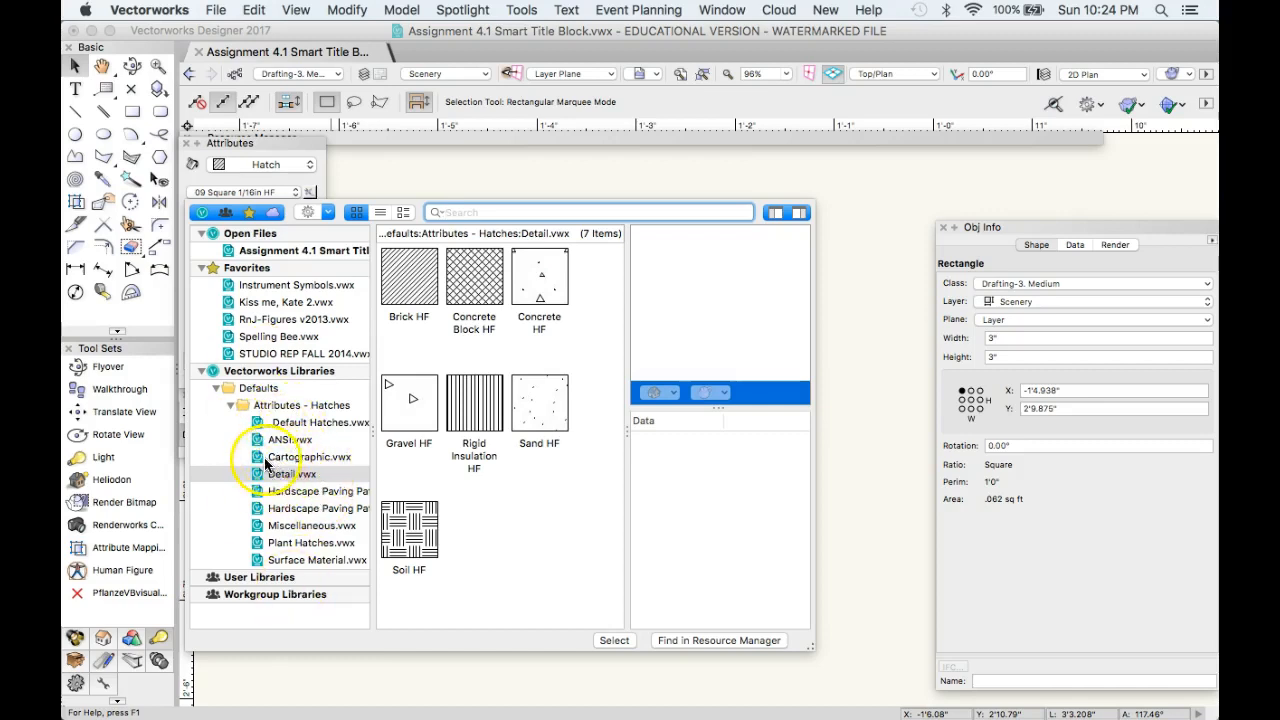
left_click(285, 456)
left_click(292, 440)
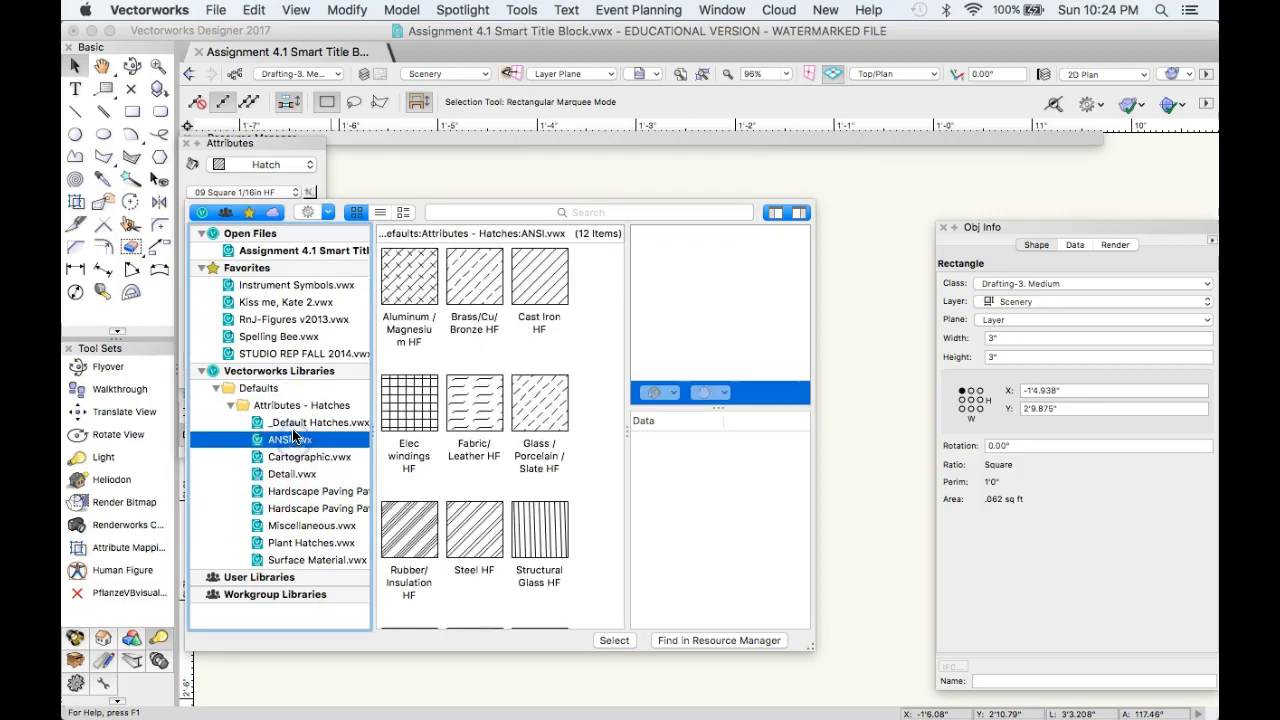
left_click(292, 423)
left_click(293, 476)
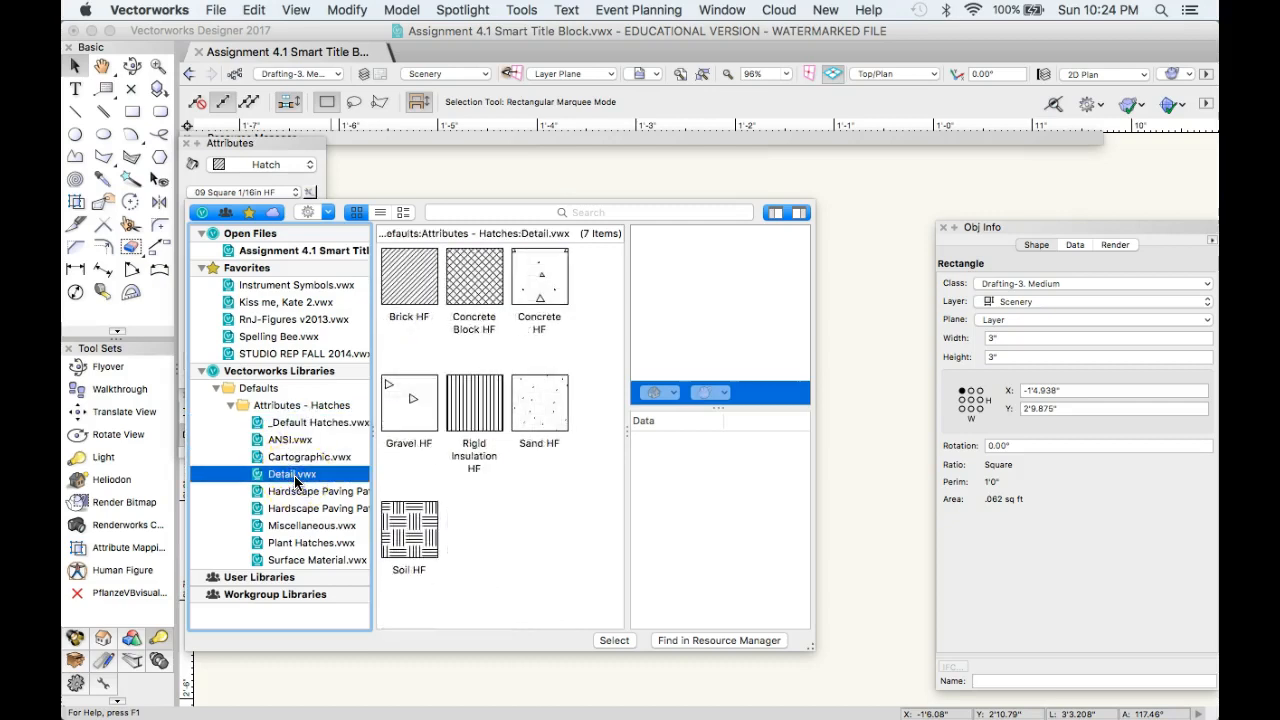
left_click(405, 276)
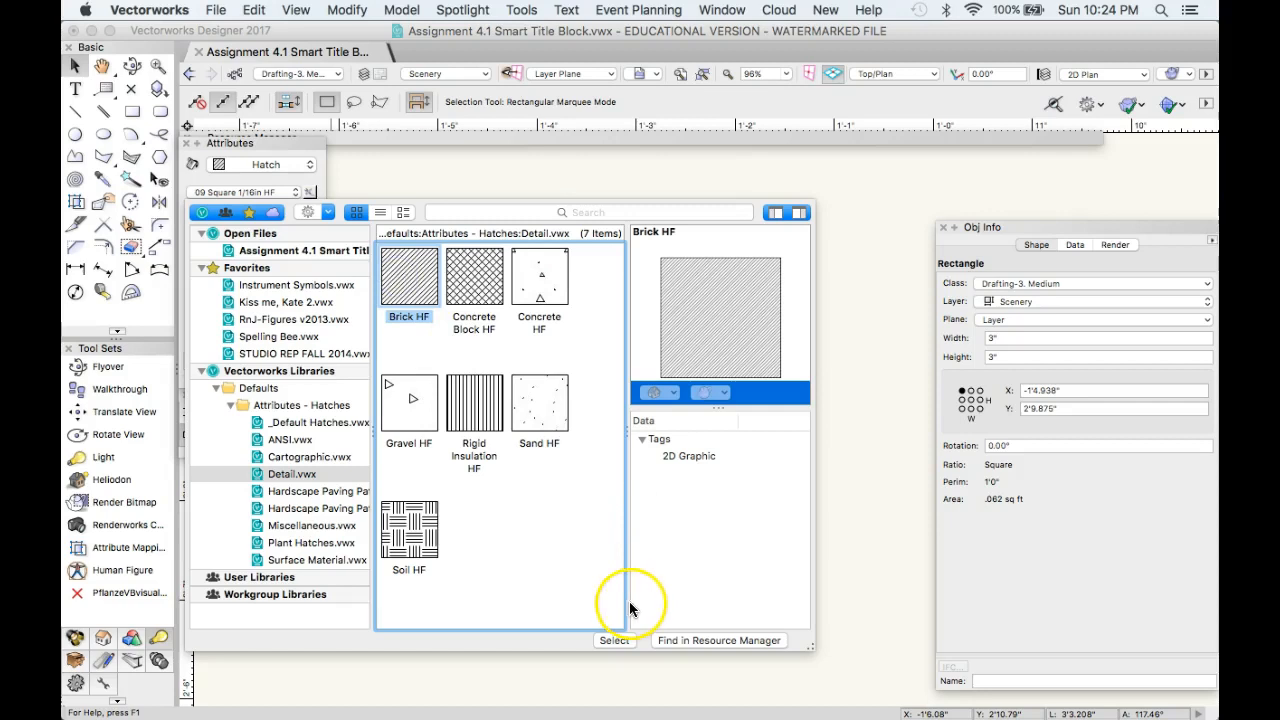
left_click(612, 640)
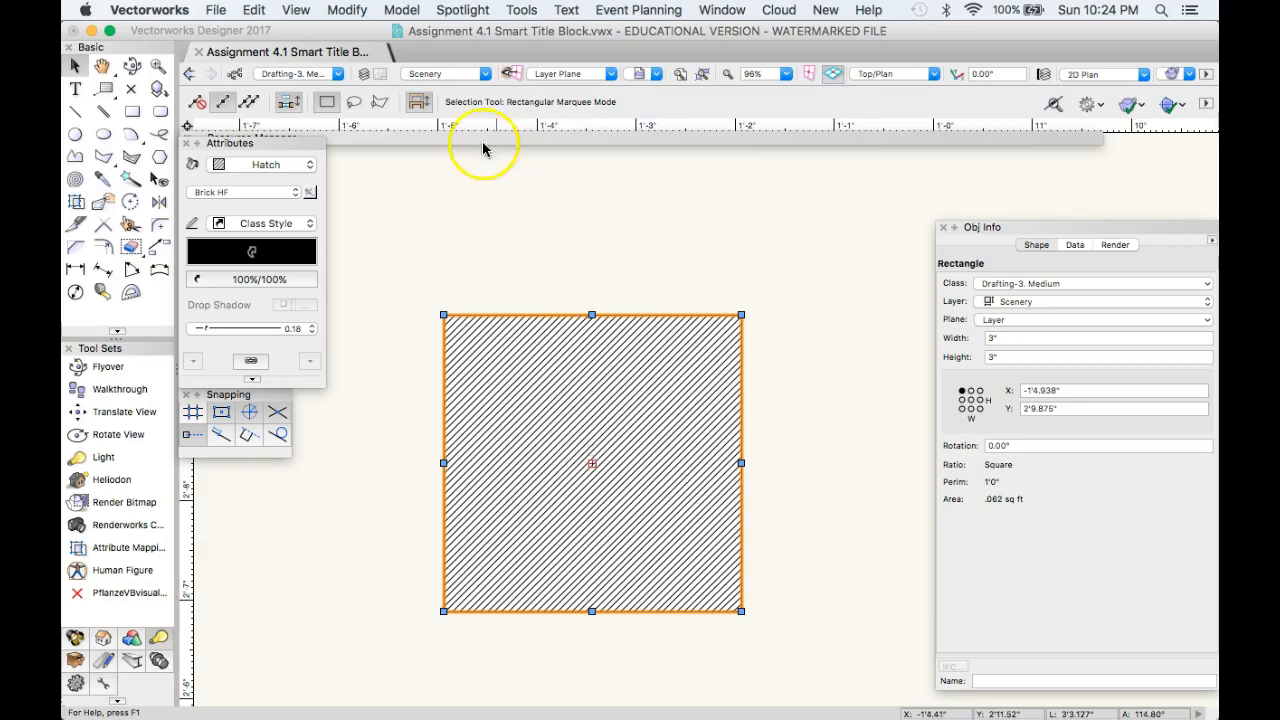
Create a new hatch named "Hatch 1 Small" and reshape its lines to a repeat of about 1.798" and an offset of about 0.297" at -96.4°.
left_click(346, 12)
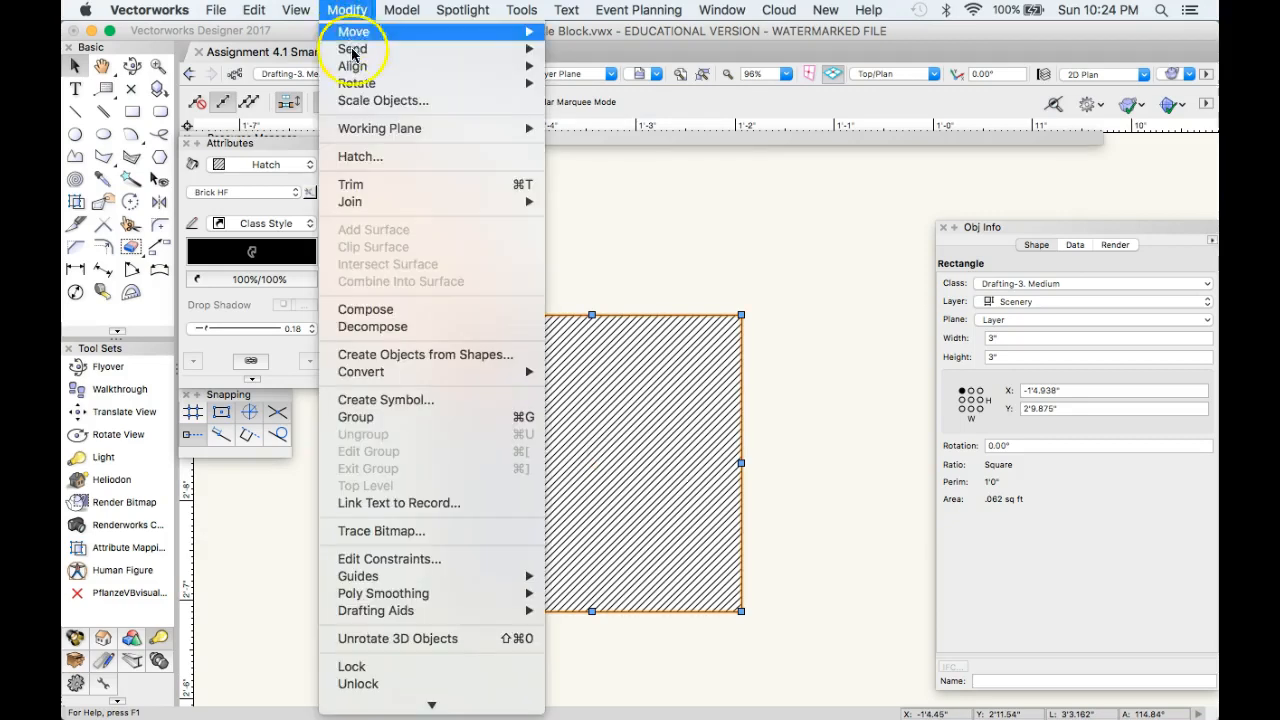
left_click(378, 157)
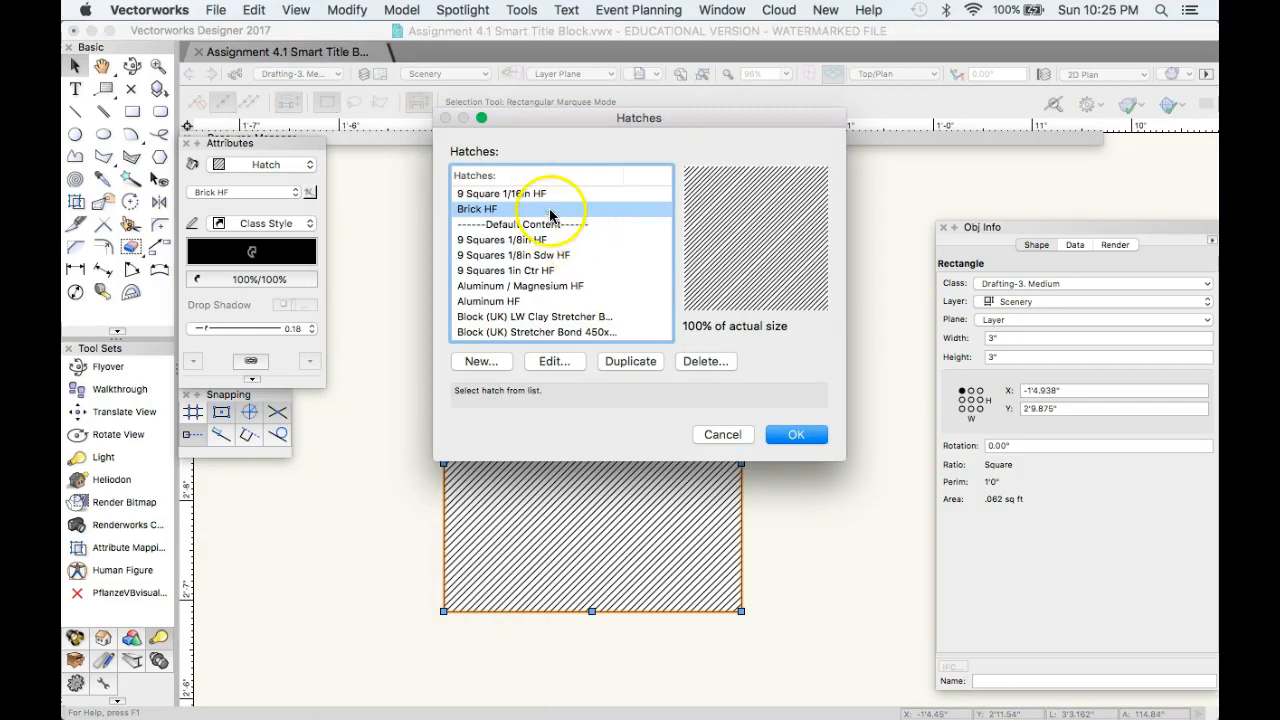
left_click(480, 361)
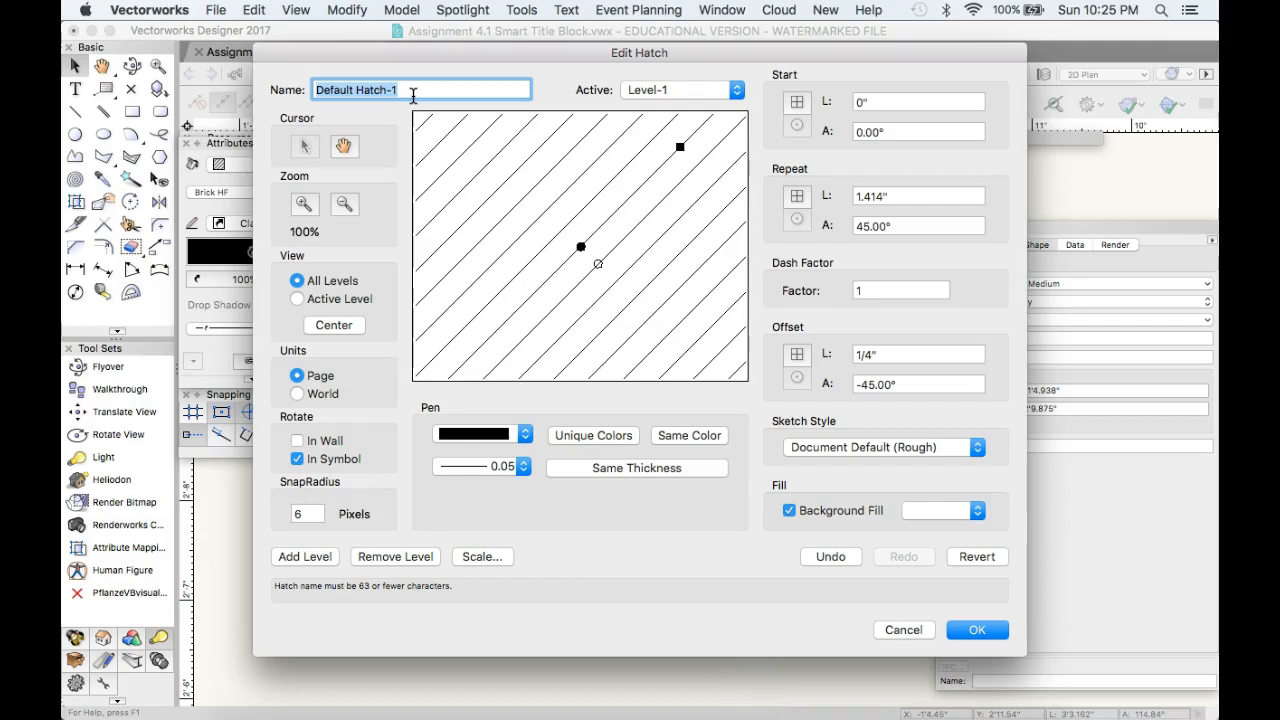
type("Hatch 1 Small")
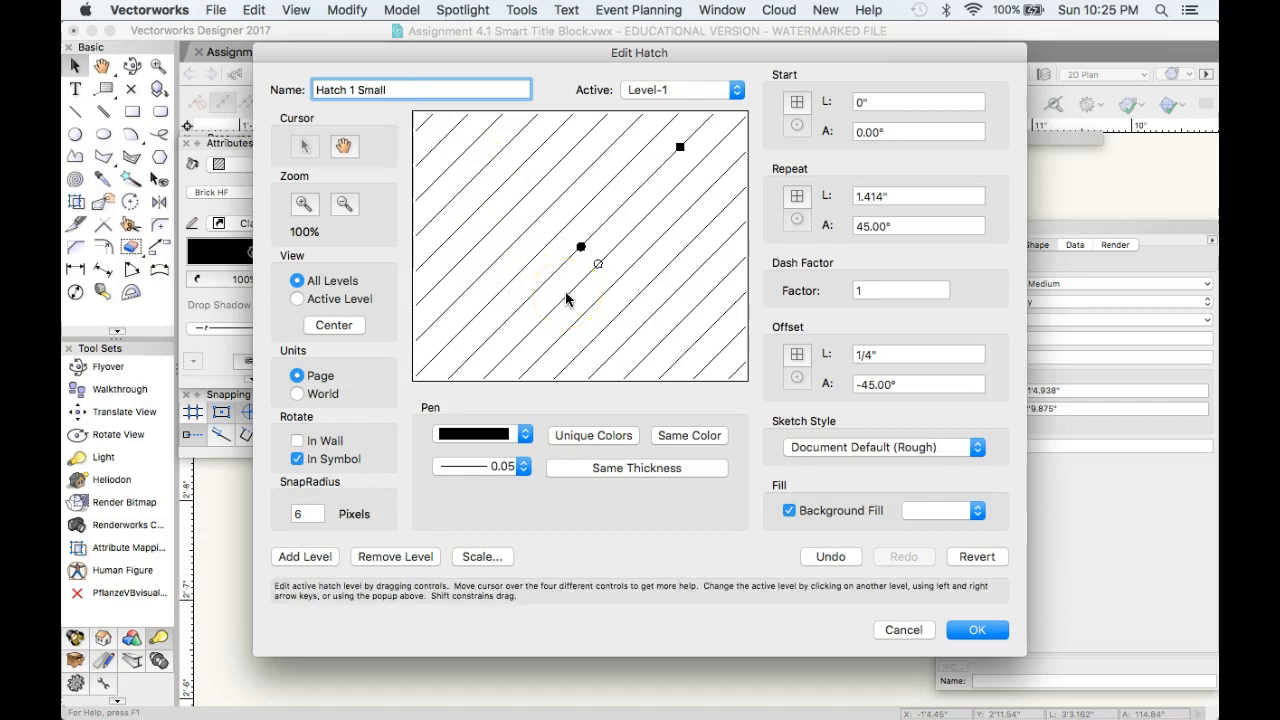
mouse_move(596, 262)
left_mouse_down()
mouse_move(571, 300)
mouse_move(577, 275)
left_mouse_up()
mouse_move(679, 147)
left_mouse_down()
mouse_move(586, 131)
mouse_move(669, 167)
mouse_move(683, 251)
mouse_move(589, 317)
mouse_move(665, 250)
mouse_move(603, 163)
mouse_move(701, 169)
mouse_move(631, 202)
mouse_move(703, 171)
mouse_move(697, 206)
mouse_move(717, 180)
mouse_move(713, 129)
left_mouse_up()
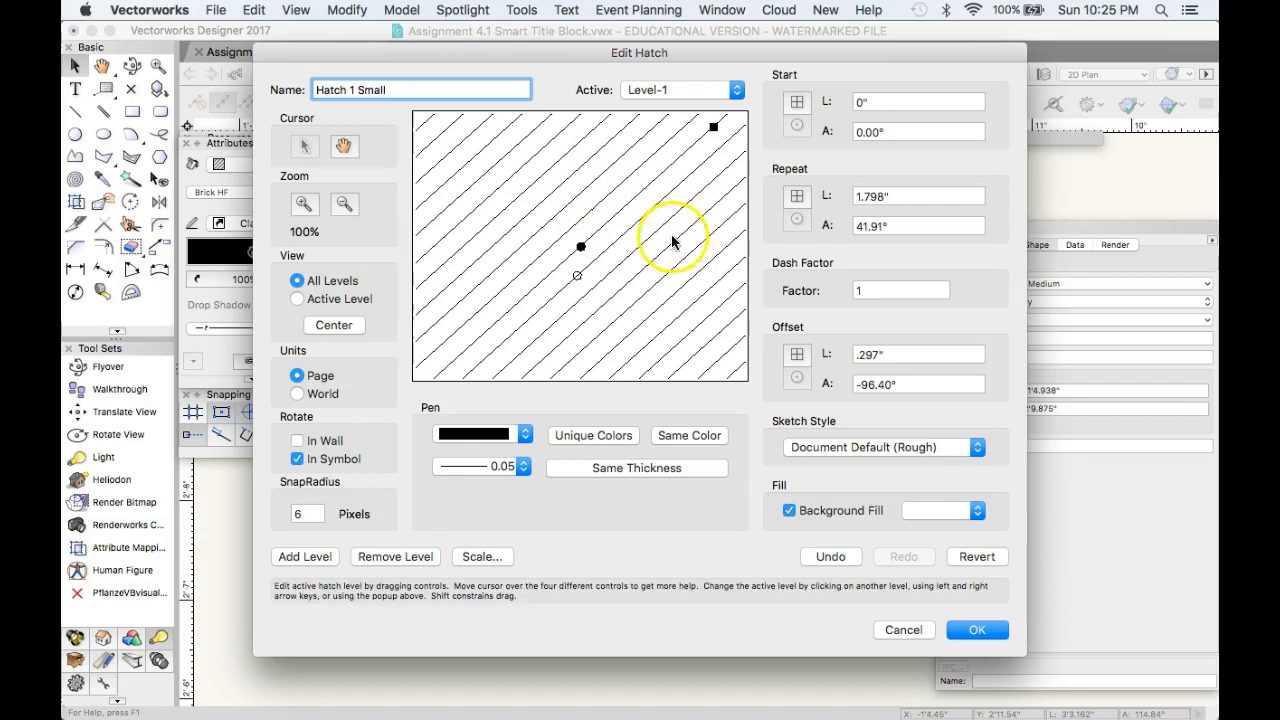
left_click(516, 477)
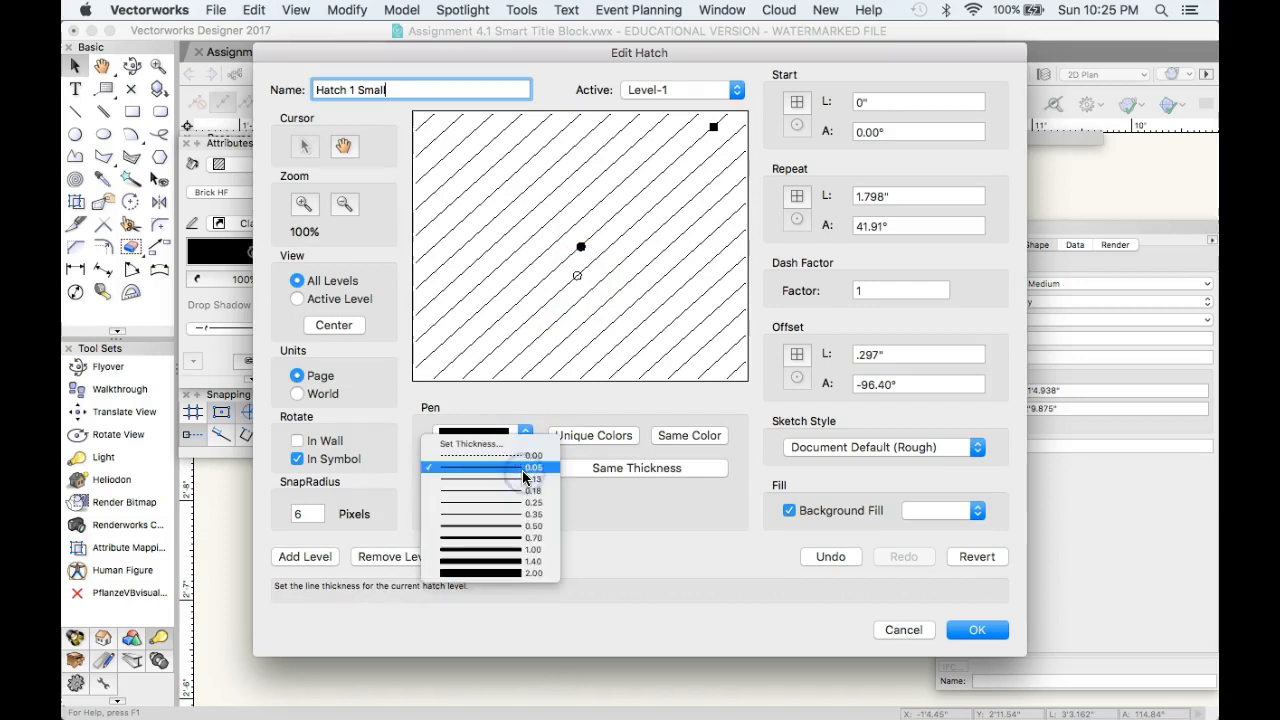
left_click(523, 475)
left_click(523, 475)
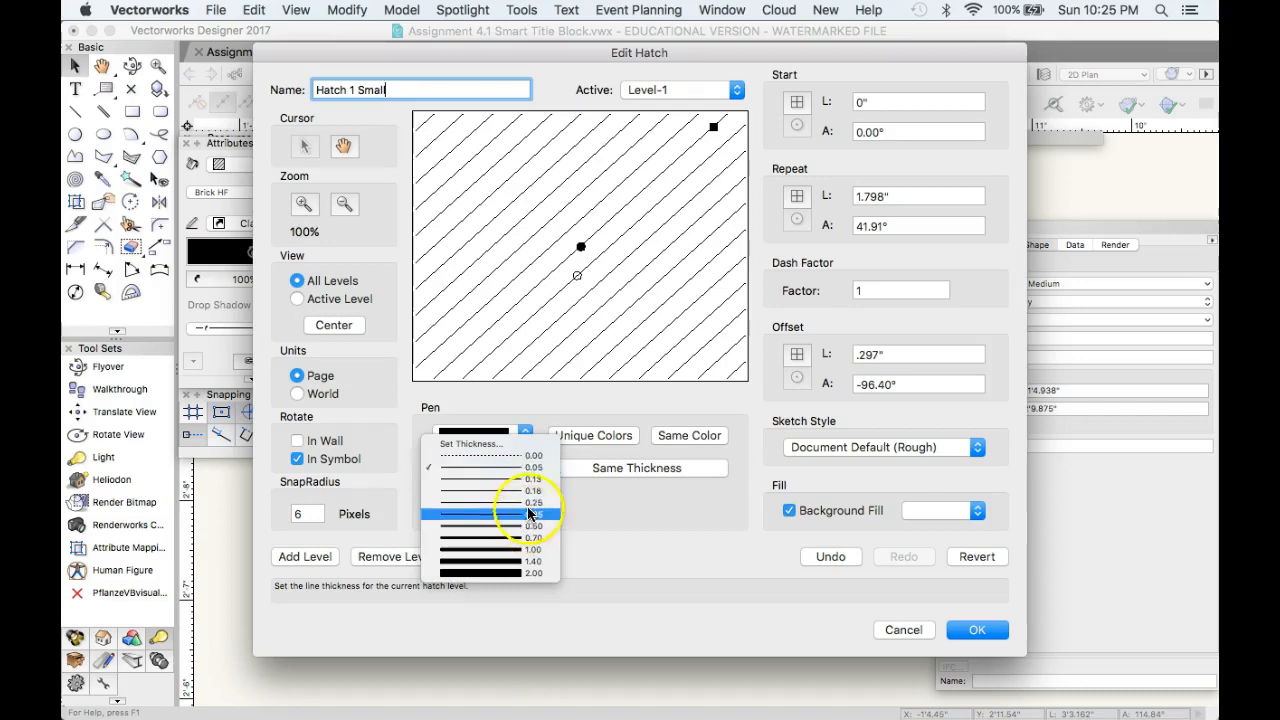
left_click(623, 503)
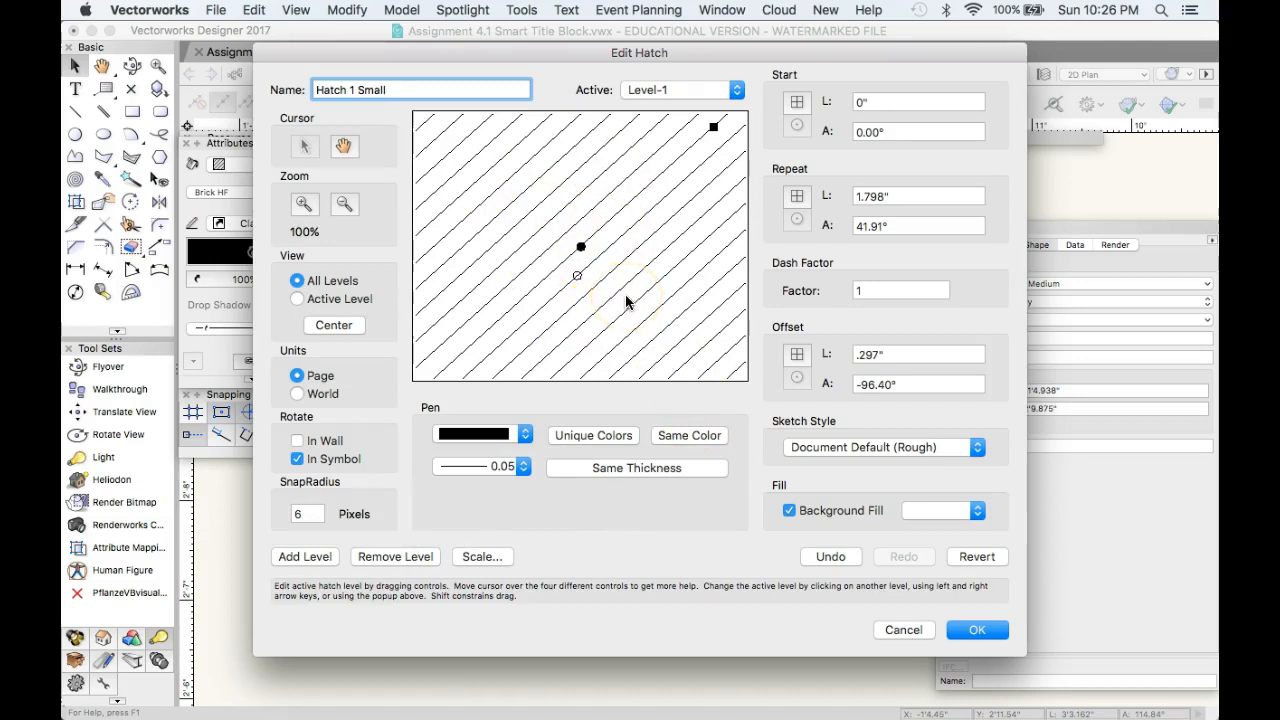
left_click(900, 132)
left_click_drag(894, 131, 846, 134)
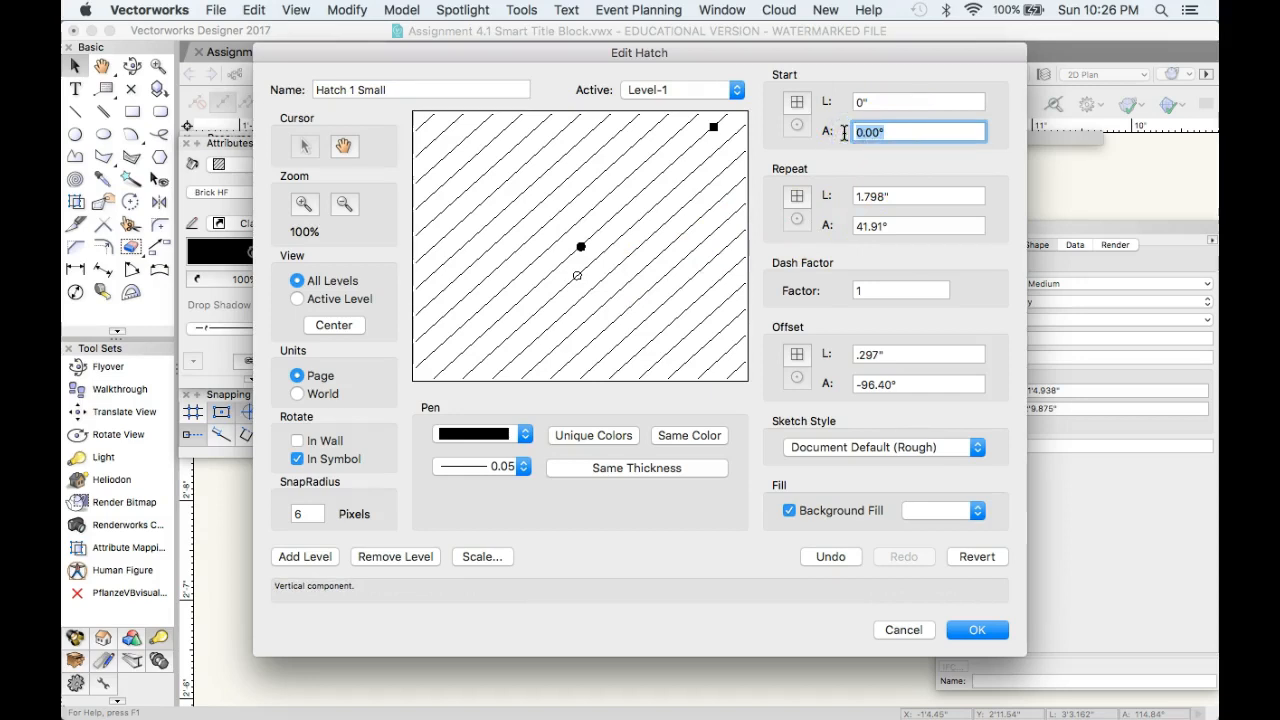
type("0")
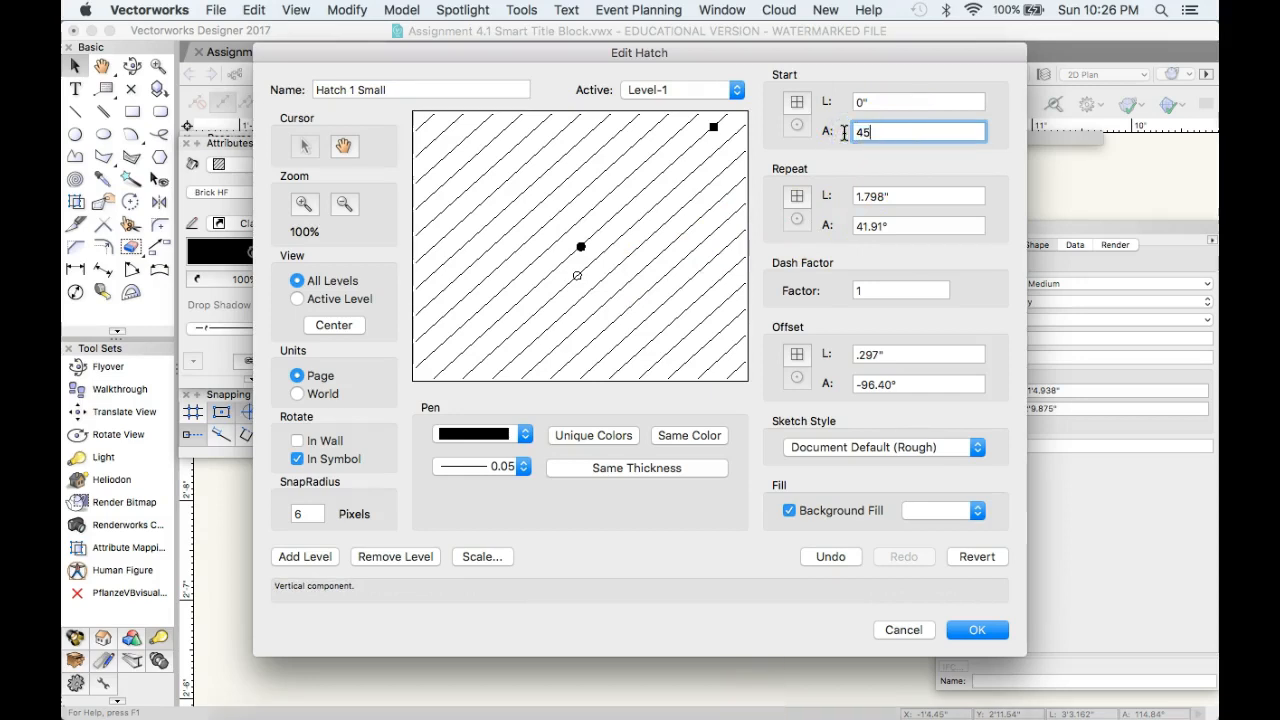
left_click_drag(866, 100, 914, 96)
left_click(900, 124)
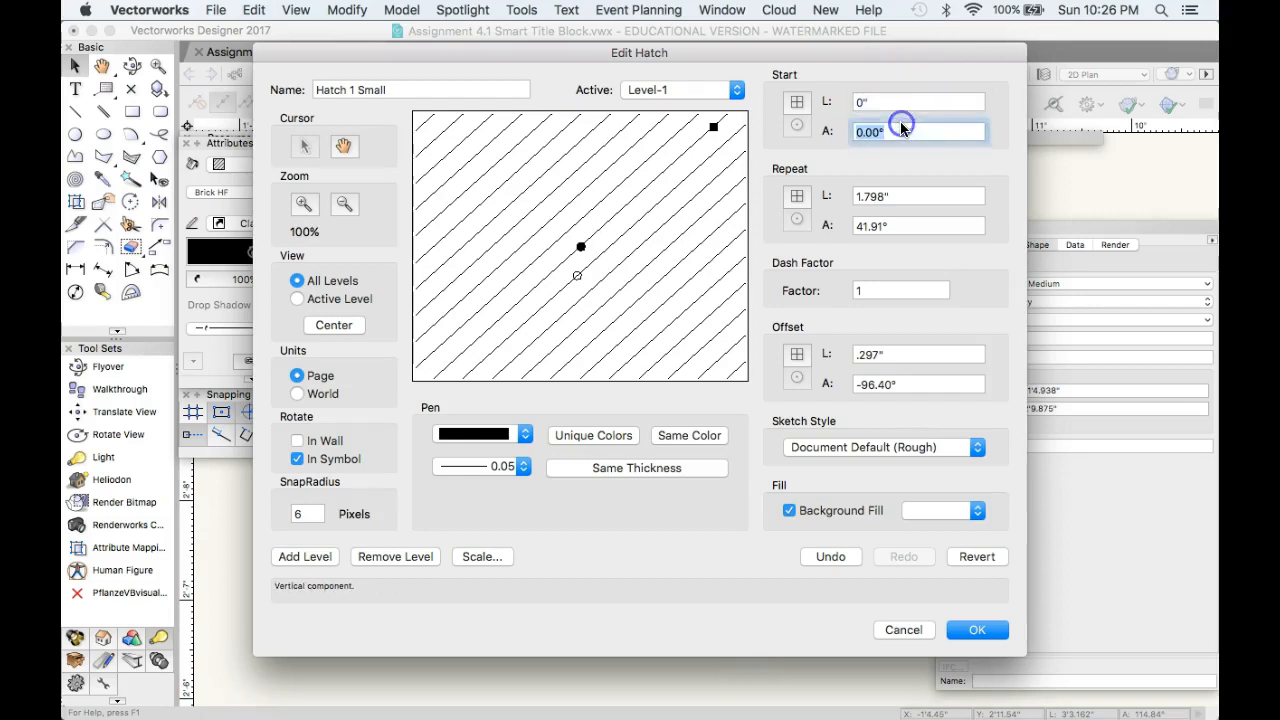
left_click(892, 100)
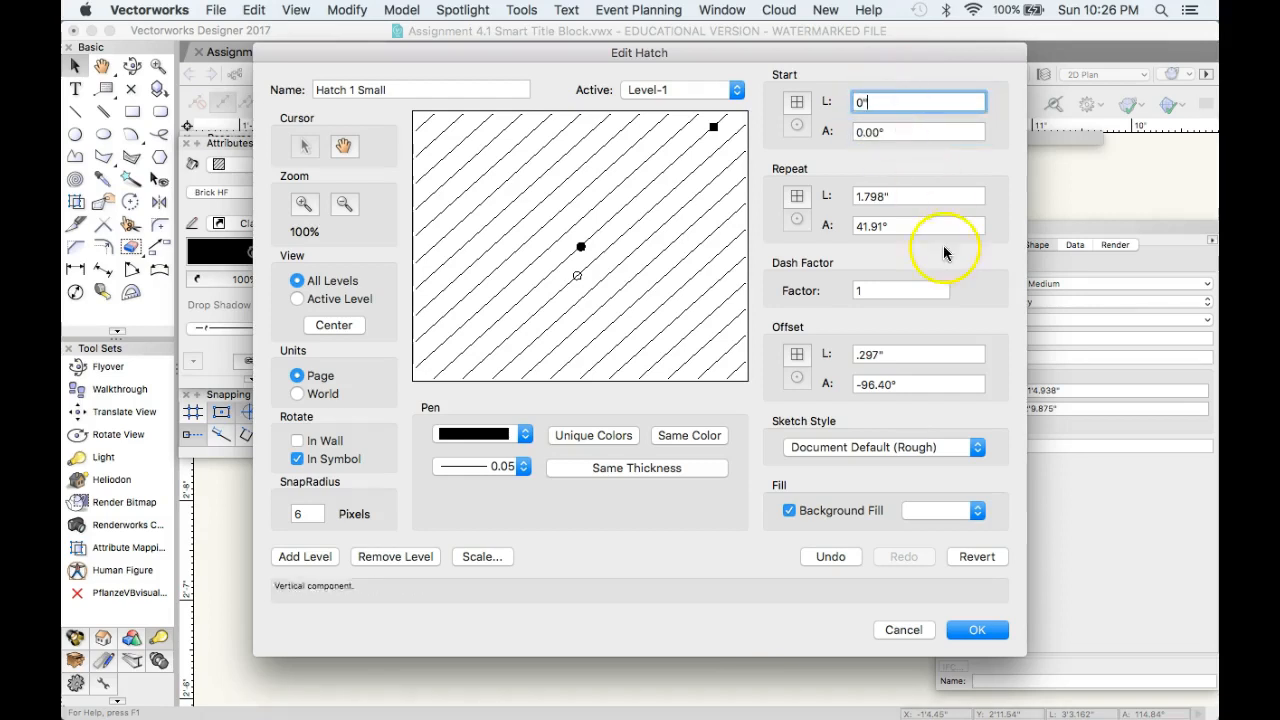
Set the hatch's repeat angle to 60° and save the new hatch definition.
left_click(914, 224)
type("45")
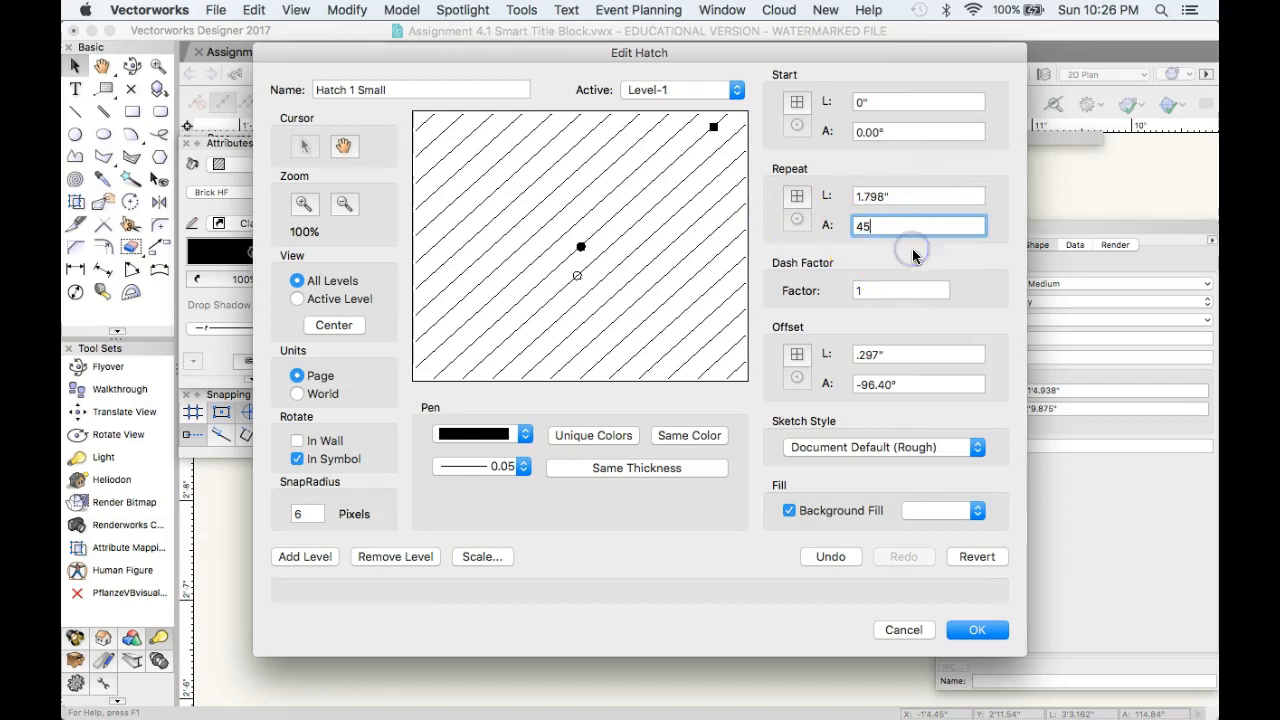
left_click(946, 204)
left_click(908, 226)
type("60")
key("Return")
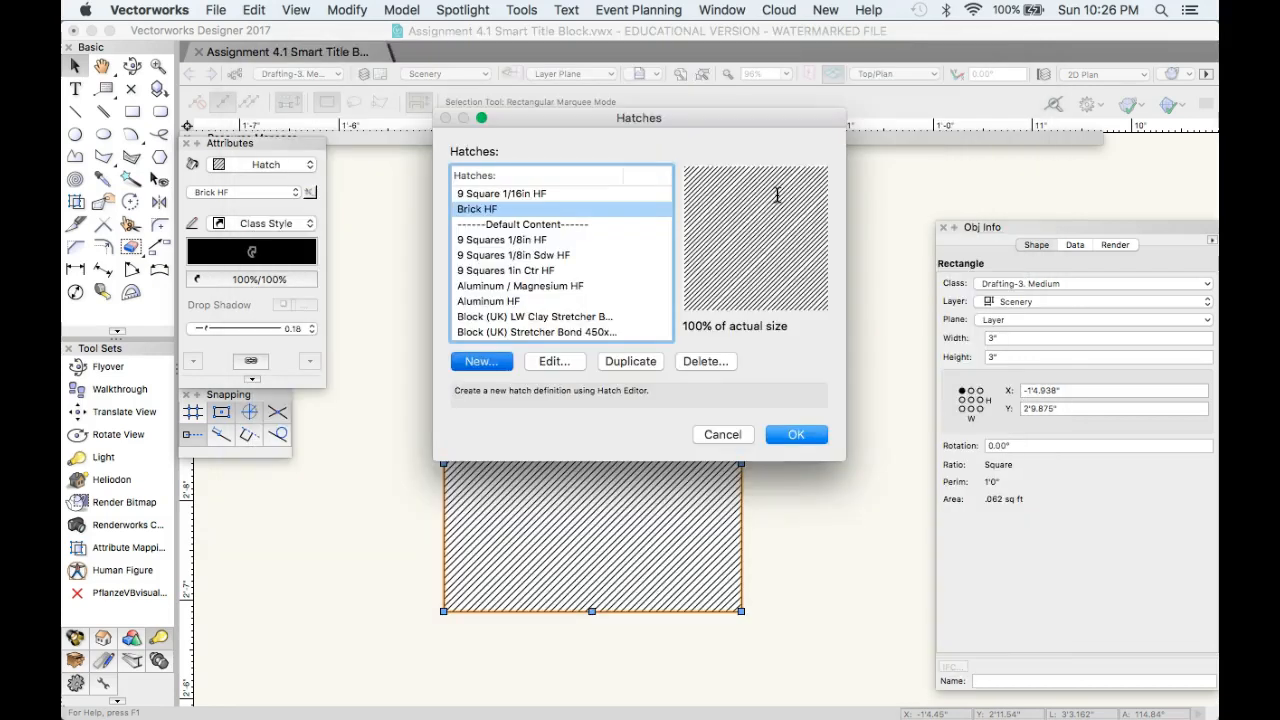
Edit the Hatch 1 Small definition to an offset length of 0.5", save it, and return to the Selection tool.
left_click(511, 229)
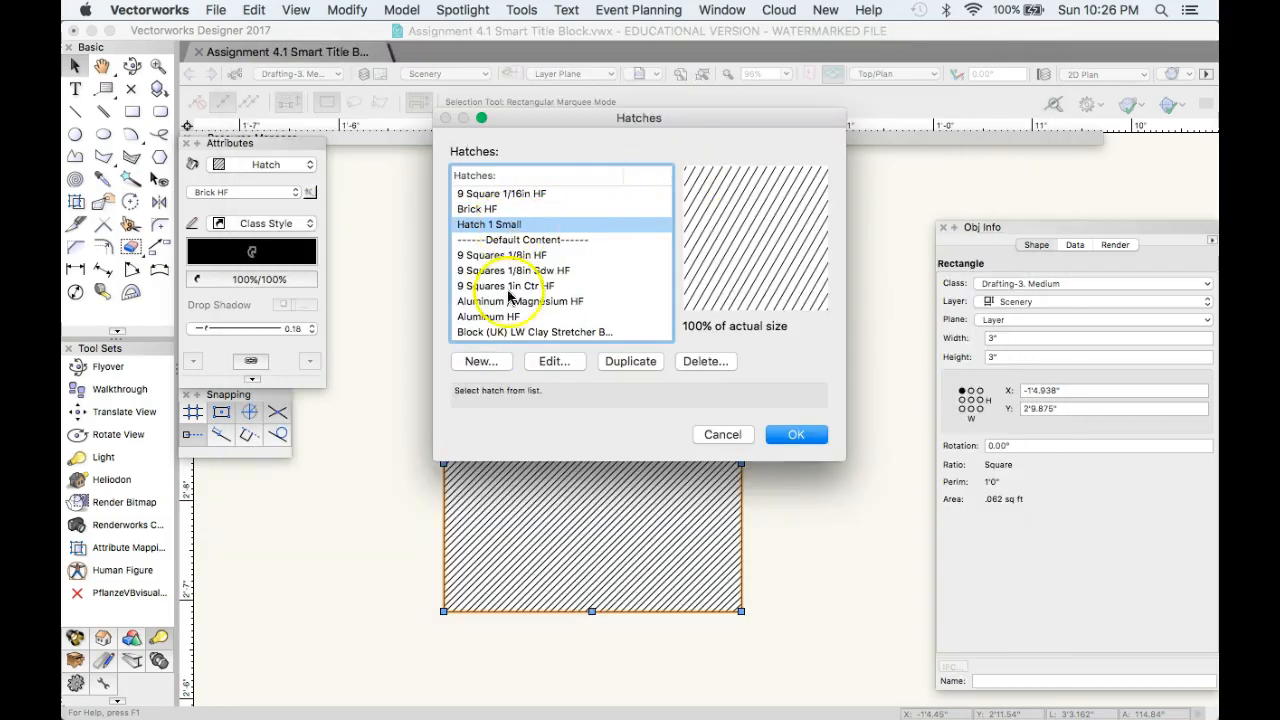
left_click(555, 361)
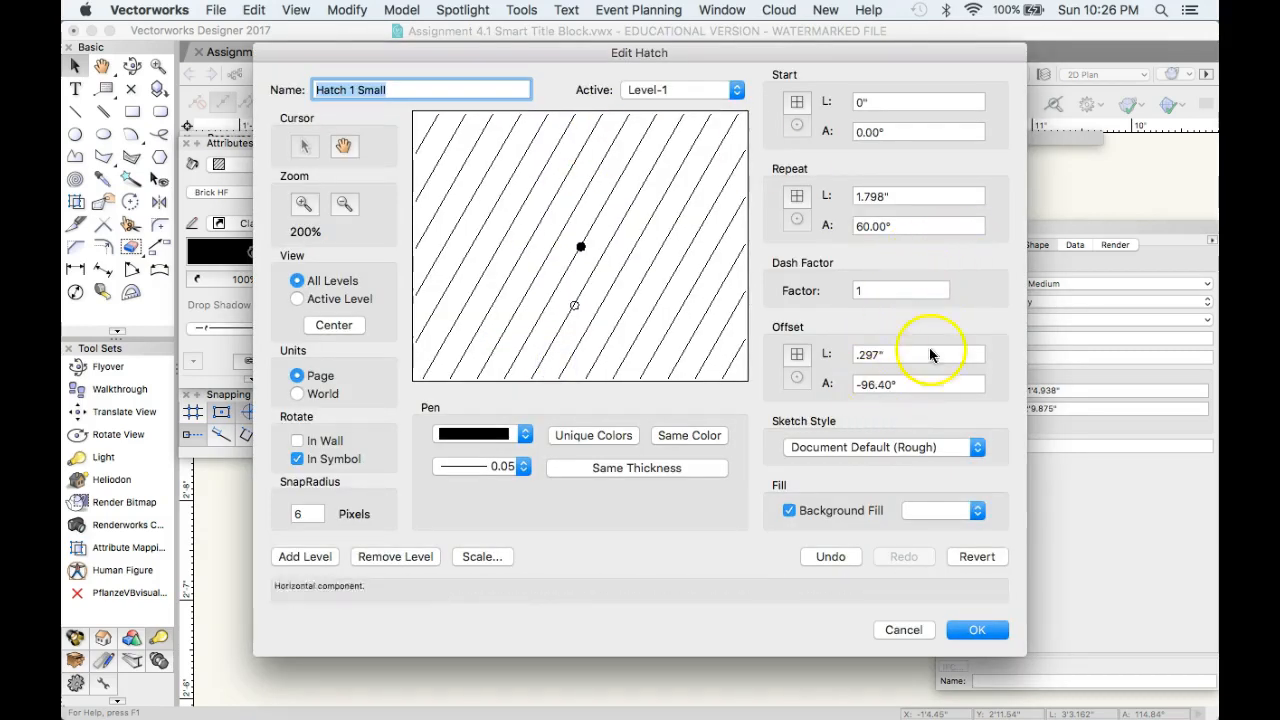
left_click(877, 354)
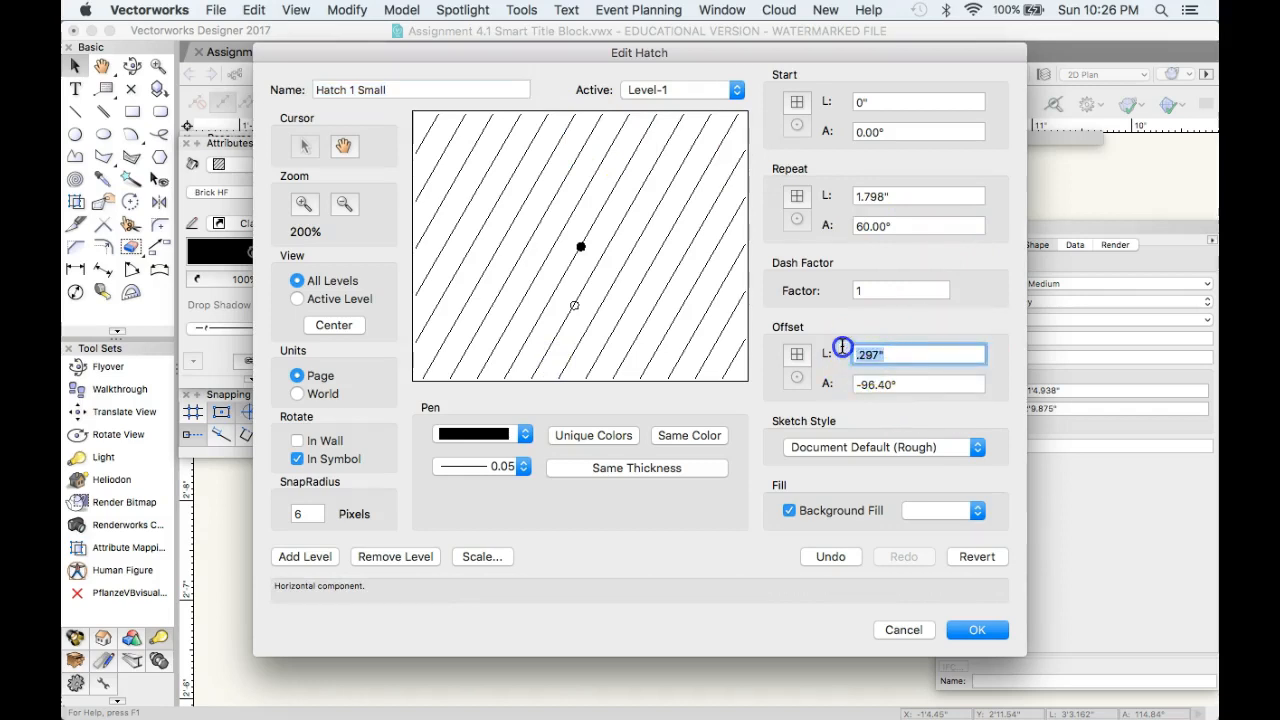
key("BackSpace")
key("BackSpace")
key("BackSpace")
type("5")
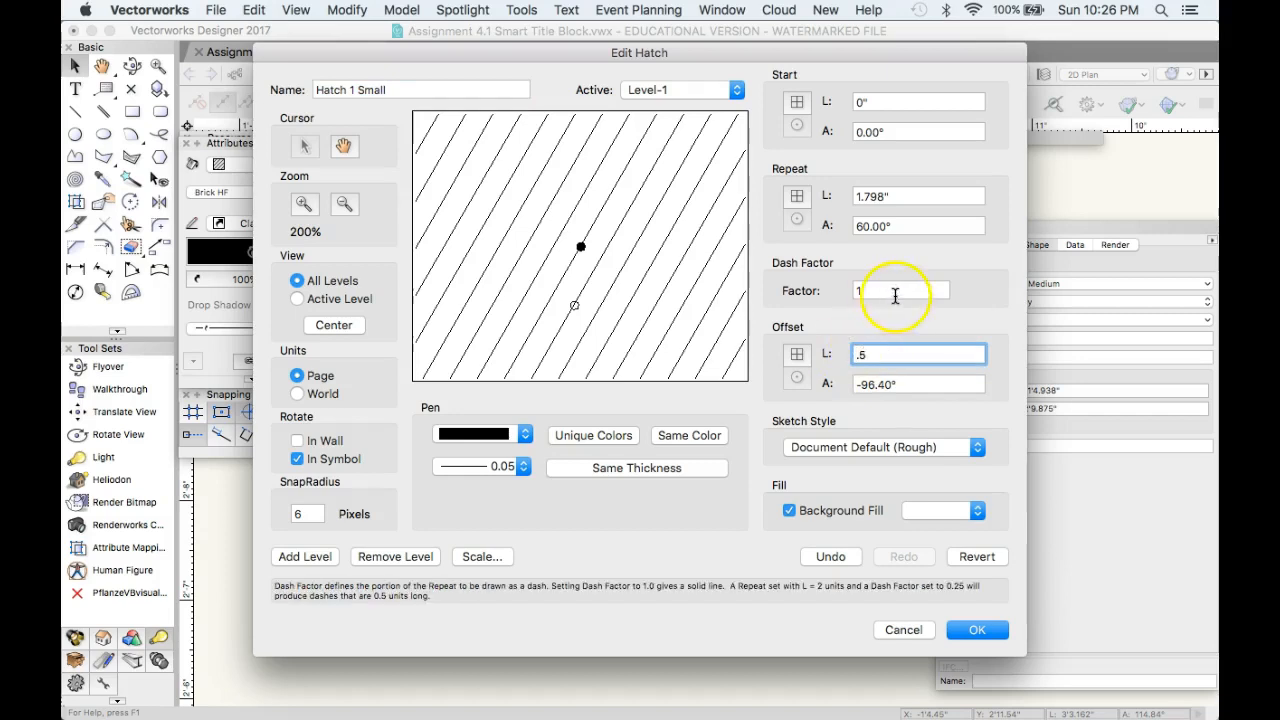
left_click(888, 290)
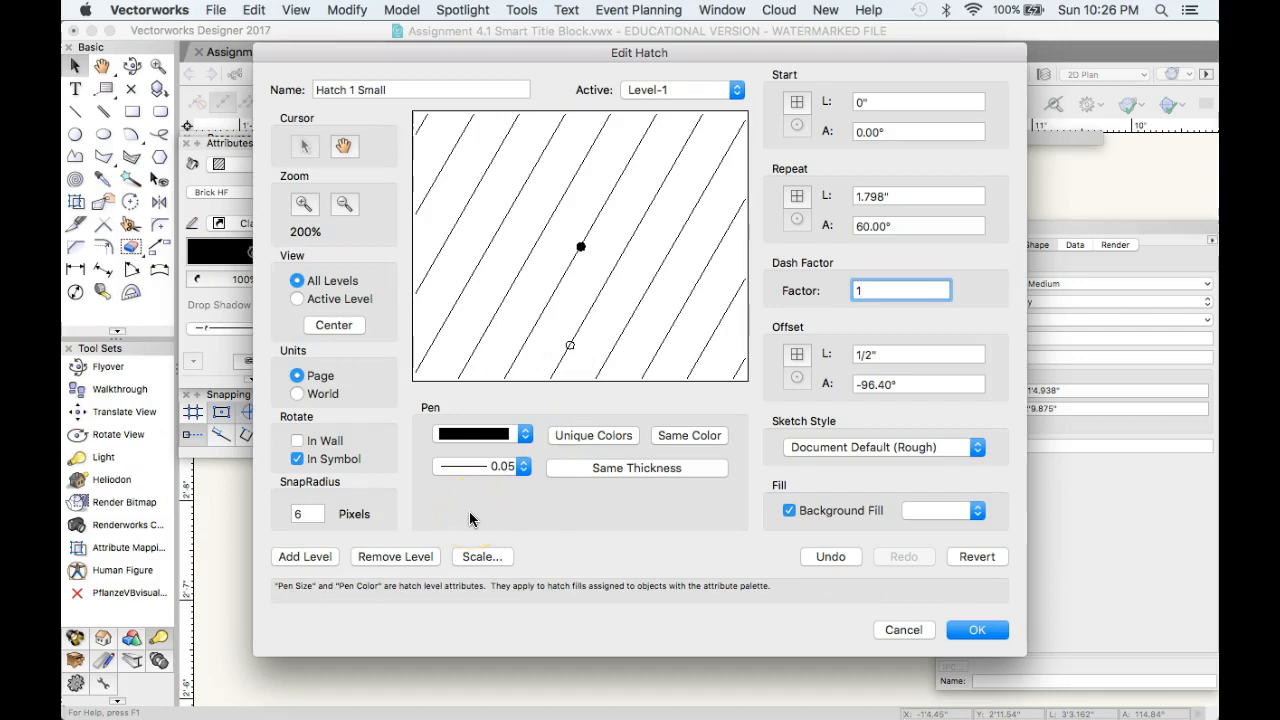
left_click(976, 632)
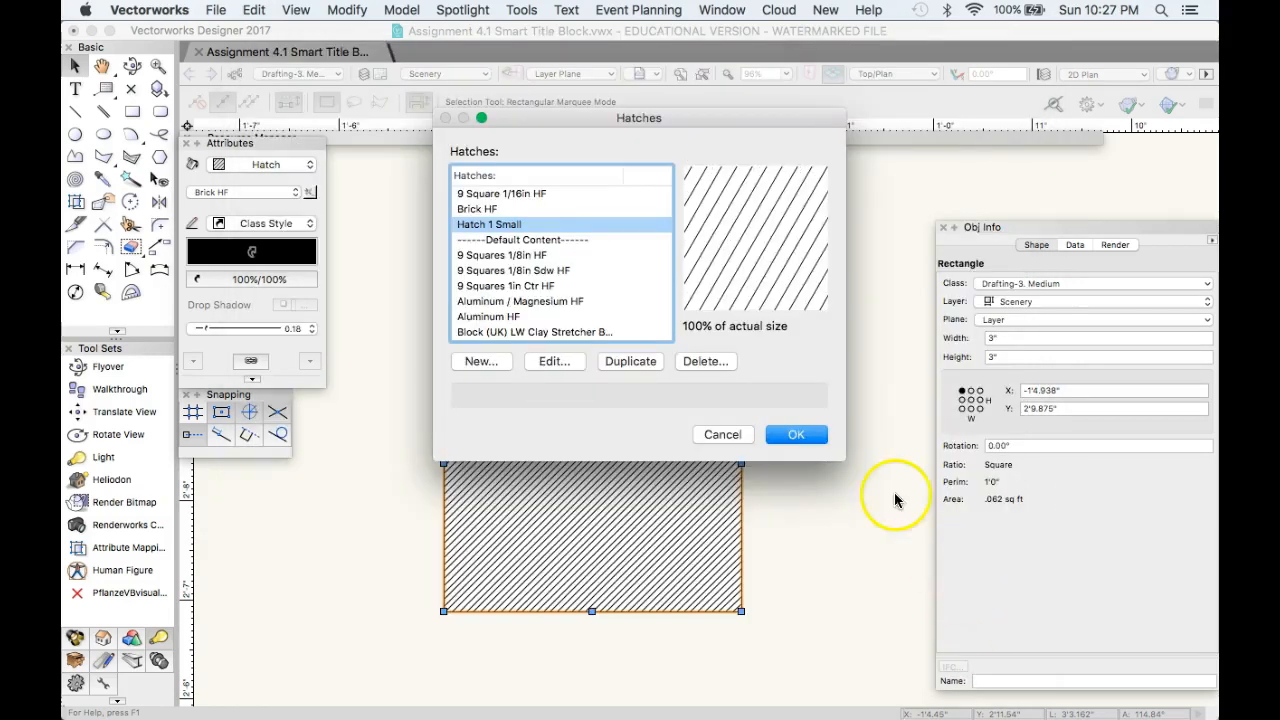
left_click(810, 435)
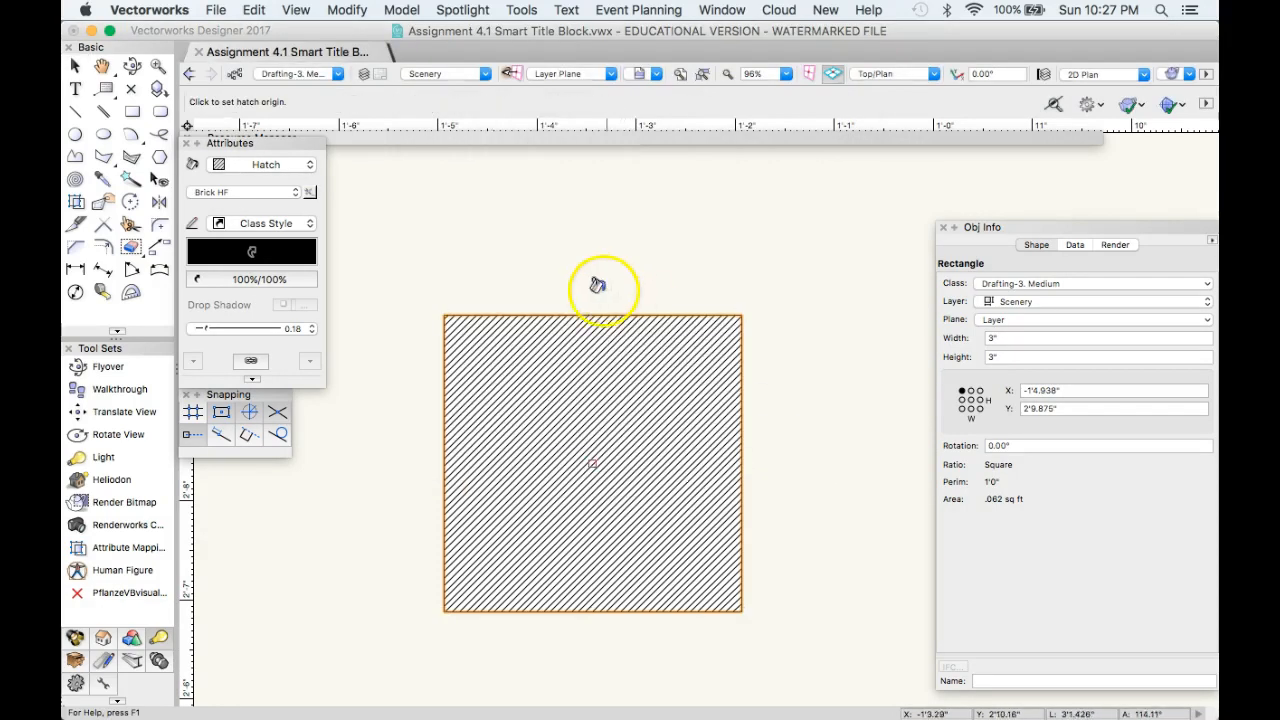
left_click(79, 68)
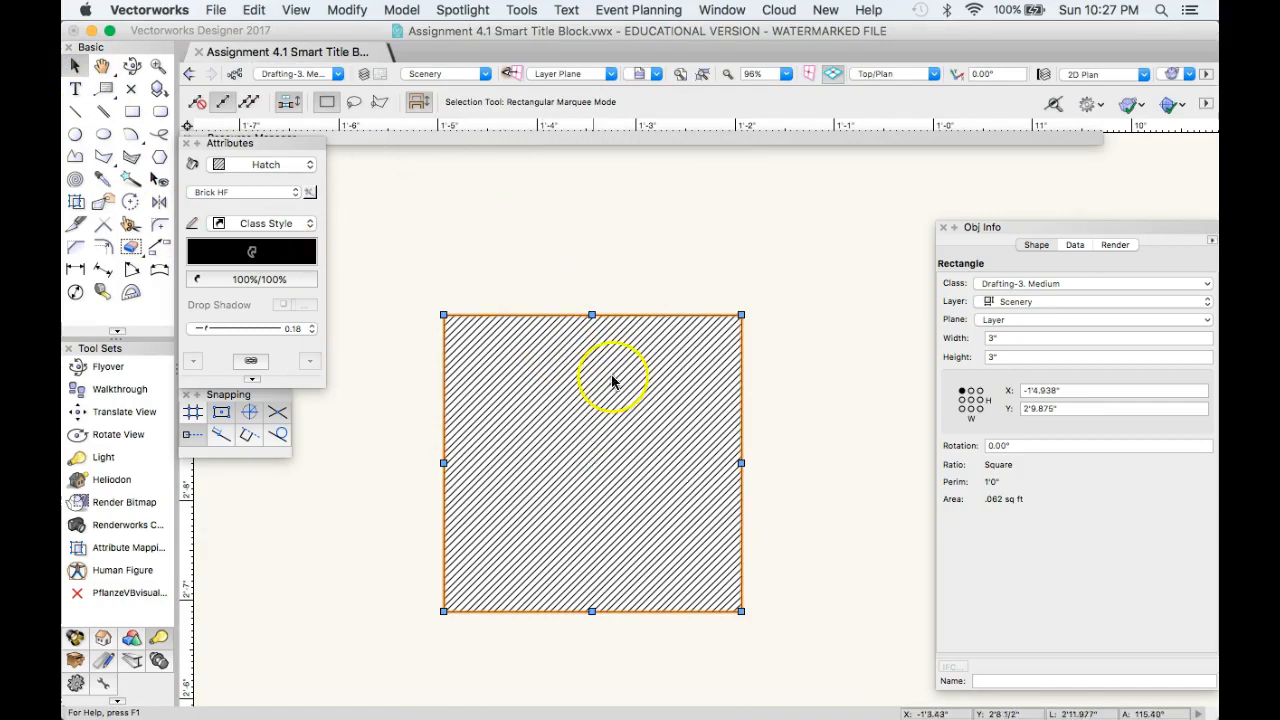
Change the square's fill hatch to Hatch 1 Small from the open Assignment 4.1 file.
left_click(293, 194)
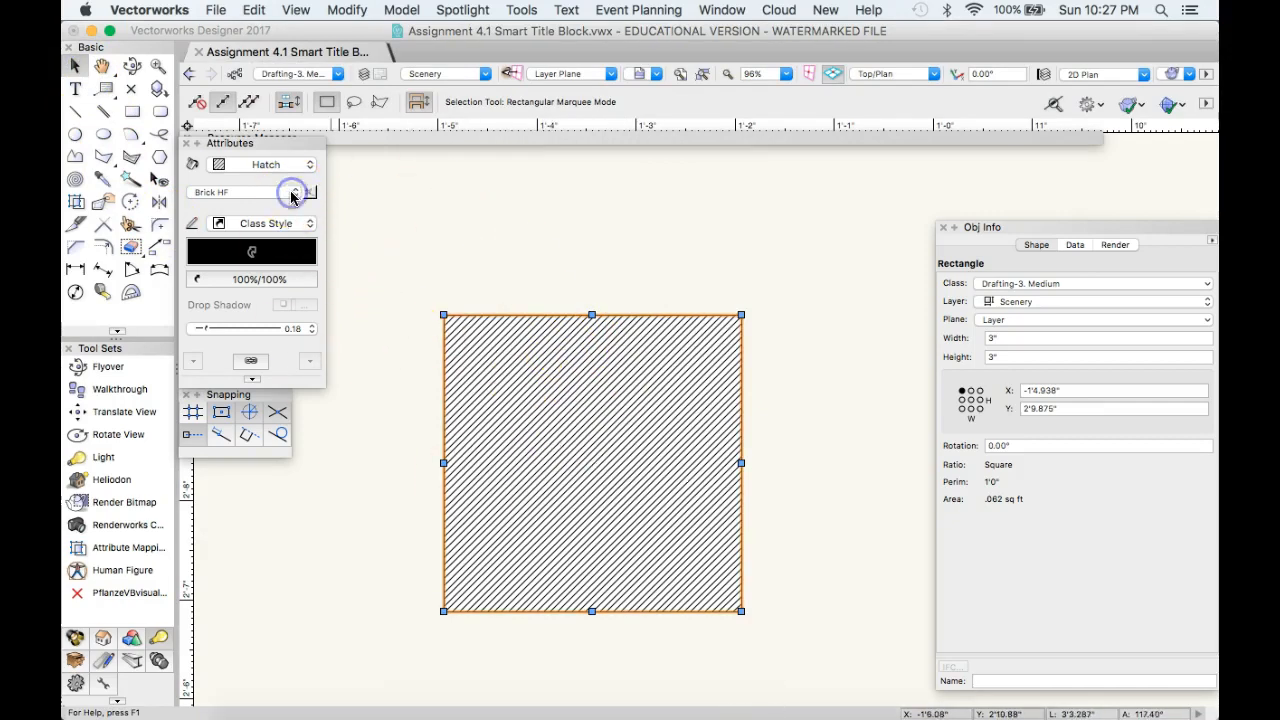
scroll(325, 543, "right", 3)
scroll(325, 543, "left", 3)
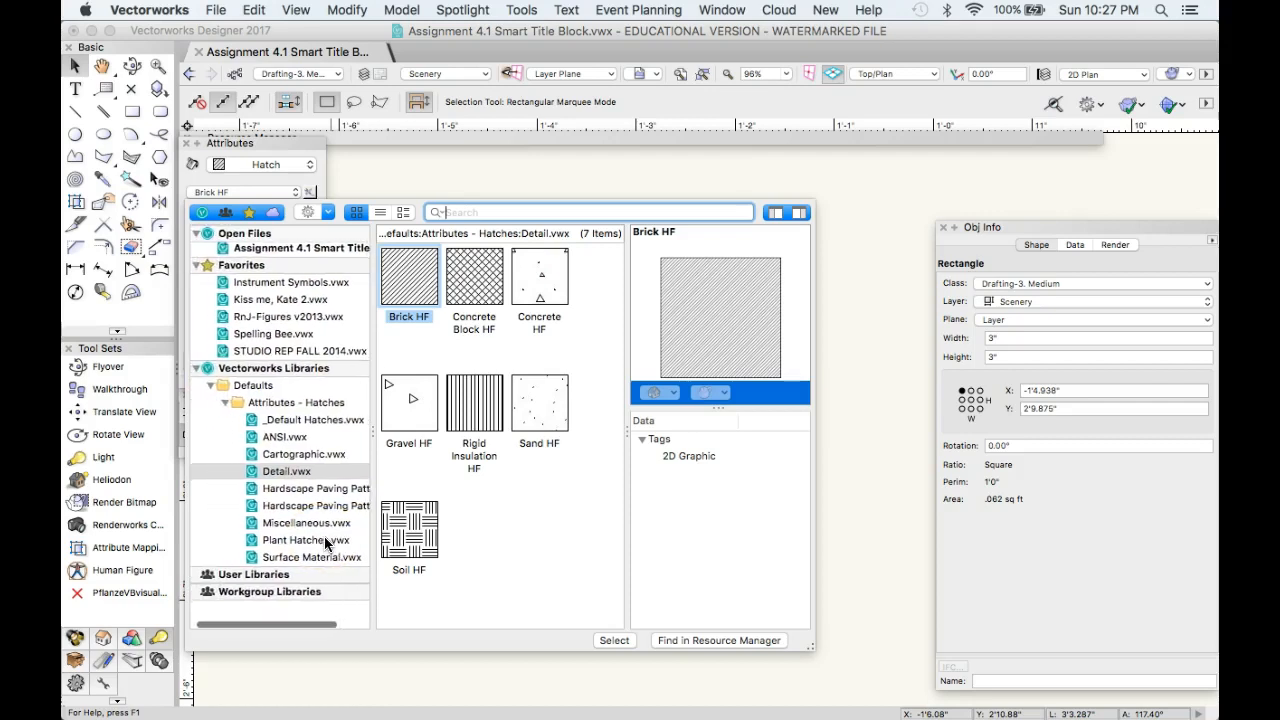
left_click(310, 251)
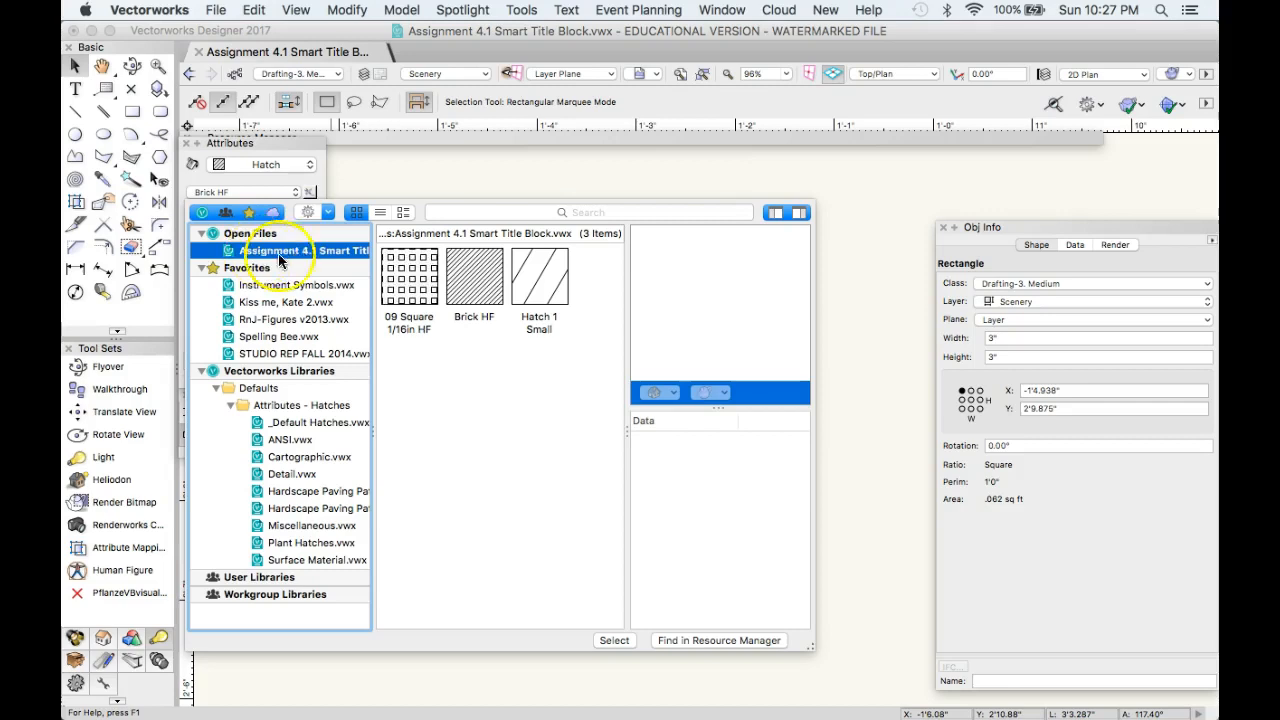
left_click(541, 271)
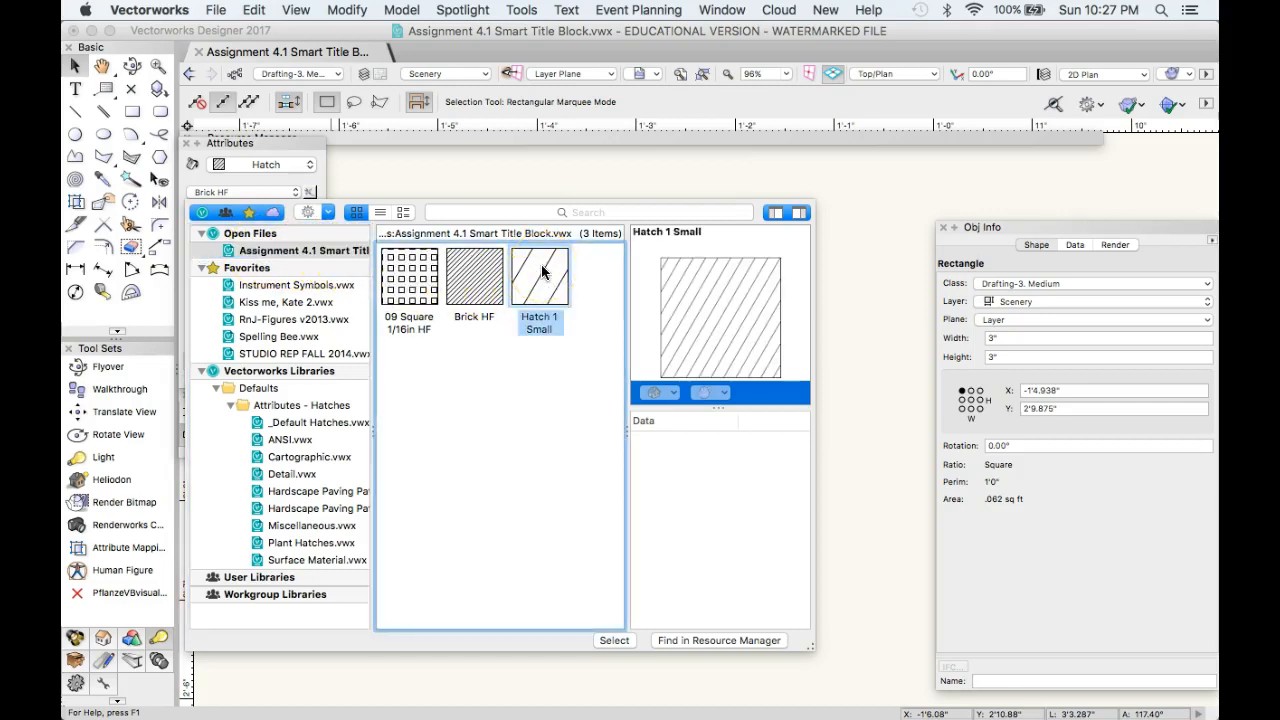
double_click(541, 271)
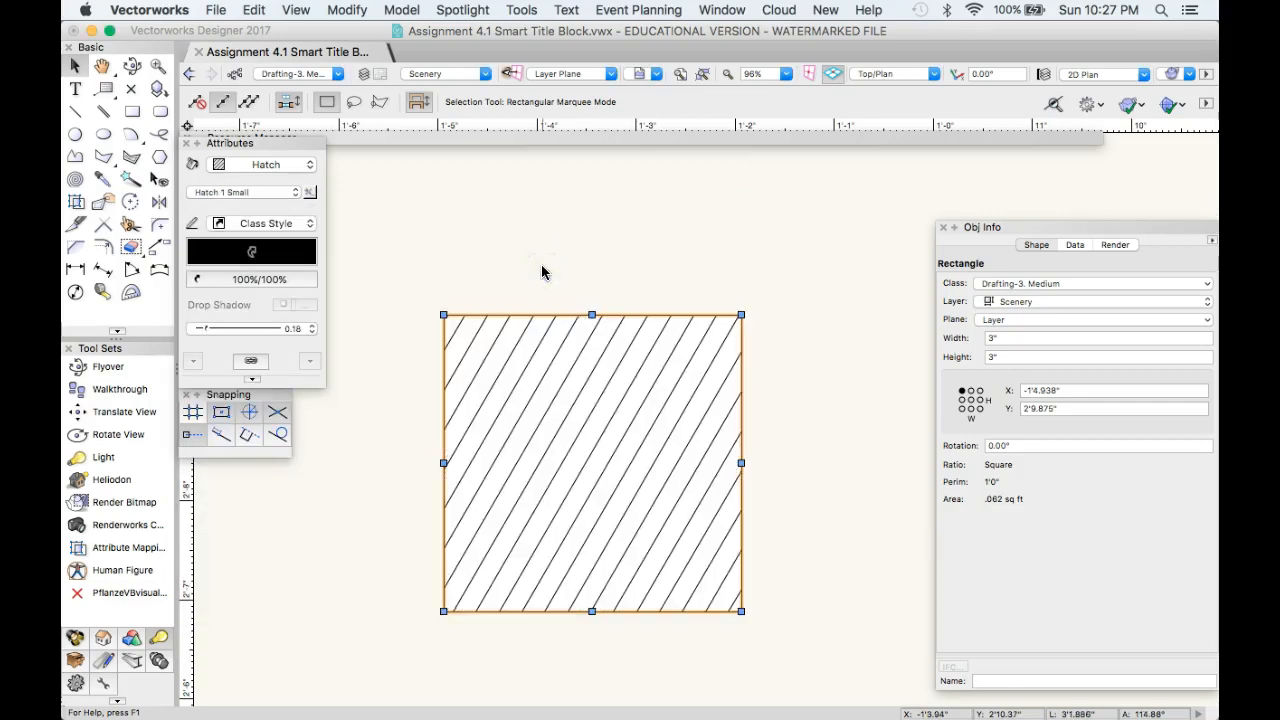